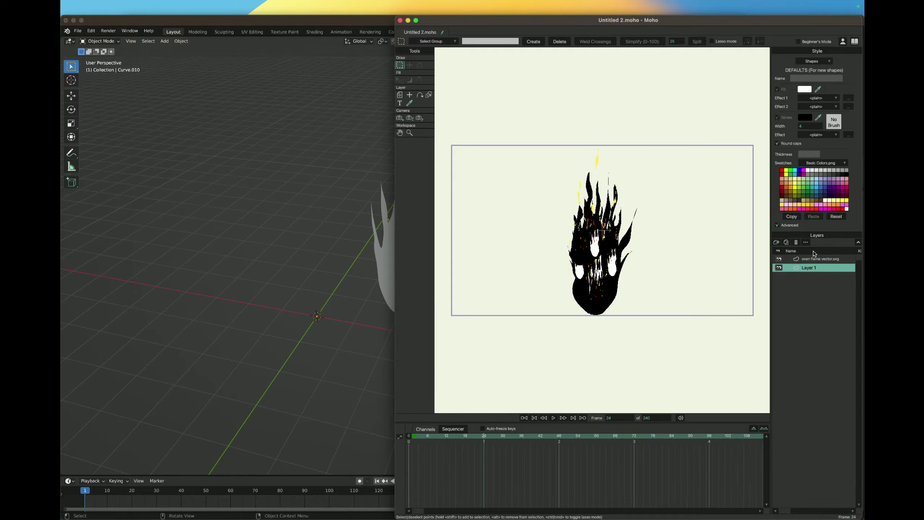
Step: Make the oven flame vector.svg layer active in Moho and deselect its points
{"action": "left_click", "coordinate": [815, 259]}
{"action": "left_click", "coordinate": [490, 213]}
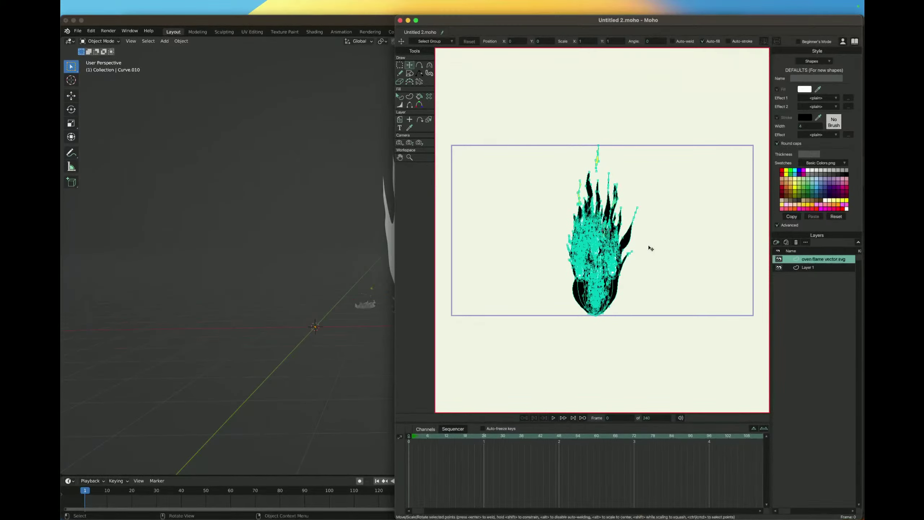
Step: Bring Blender forward and orbit around the imported flame curves and squid shapes
{"action": "key", "text": "ctrl+Up"}
{"action": "left_click", "coordinate": [473, 206]}
{"action": "scroll", "coordinate": [521, 203], "scroll_direction": "right", "scroll_amount": 5}
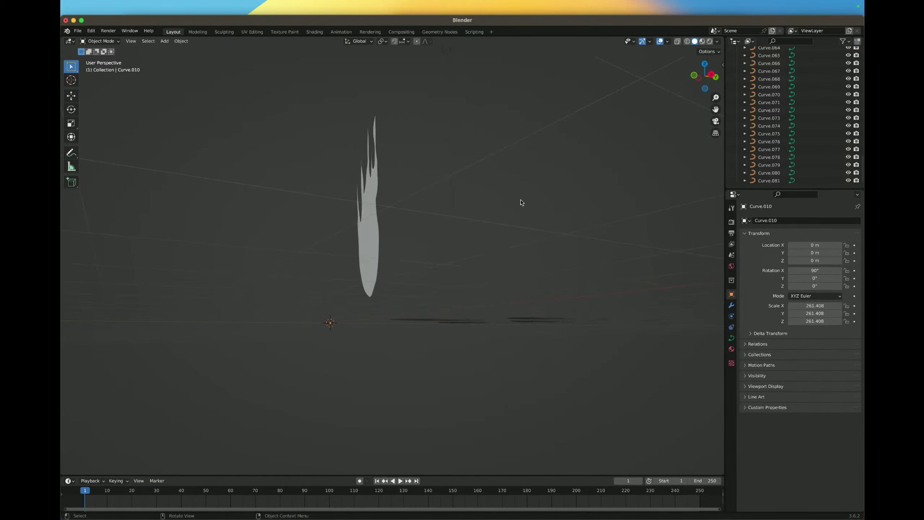
{"action": "scroll", "coordinate": [522, 203], "scroll_direction": "right", "scroll_amount": 3}
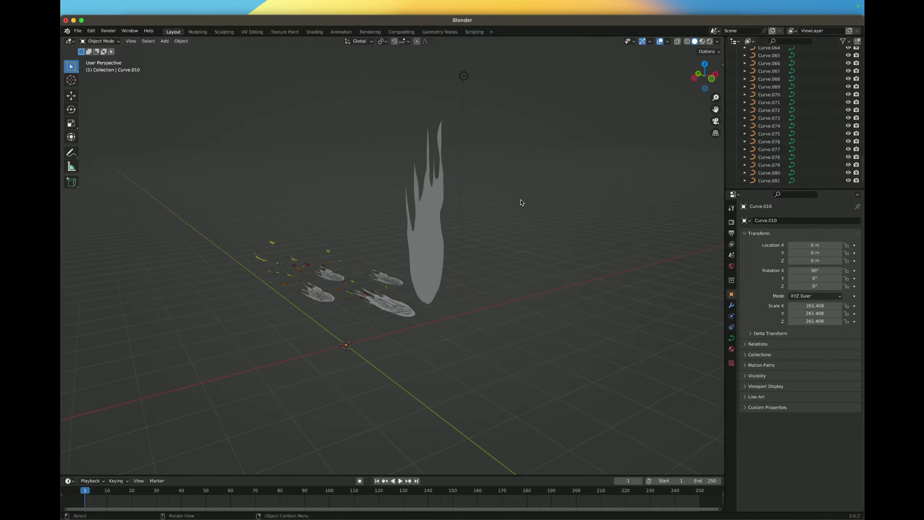
{"action": "scroll", "coordinate": [521, 203], "scroll_direction": "right", "scroll_amount": 3}
{"action": "scroll", "coordinate": [521, 202], "scroll_direction": "right", "scroll_amount": 3}
{"action": "scroll", "coordinate": [521, 202], "scroll_direction": "right", "scroll_amount": 3}
{"action": "scroll", "coordinate": [521, 203], "scroll_direction": "right", "scroll_amount": 3}
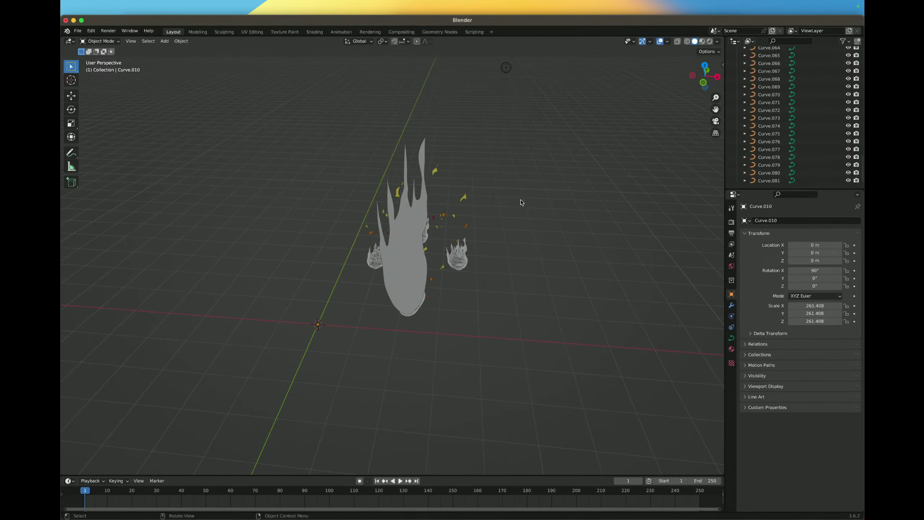
{"action": "scroll", "coordinate": [521, 202], "scroll_direction": "right", "scroll_amount": 3}
{"action": "scroll", "coordinate": [521, 203], "scroll_direction": "right", "scroll_amount": 3}
{"action": "scroll", "coordinate": [521, 202], "scroll_direction": "right", "scroll_amount": 3}
{"action": "scroll", "coordinate": [521, 202], "scroll_direction": "right", "scroll_amount": 3}
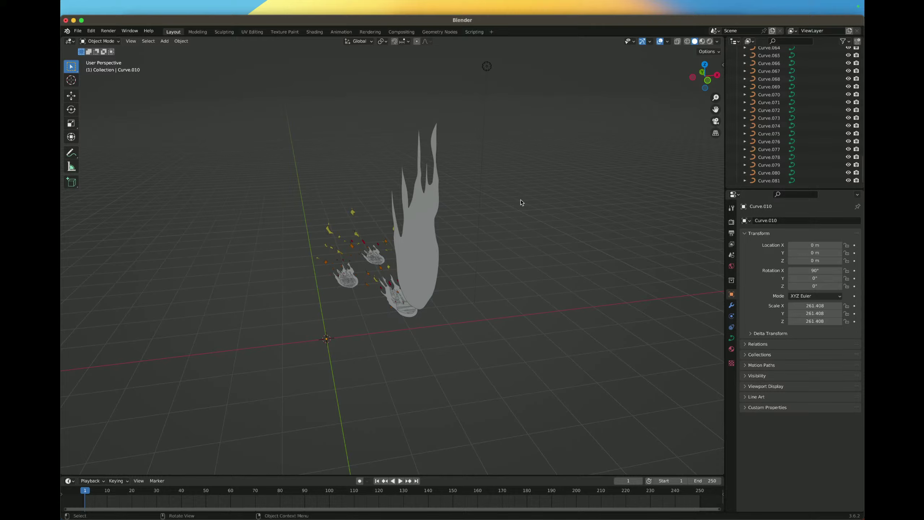
{"action": "scroll", "coordinate": [521, 203], "scroll_direction": "right", "scroll_amount": 3}
{"action": "scroll", "coordinate": [521, 203], "scroll_direction": "right", "scroll_amount": 3}
{"action": "scroll", "coordinate": [521, 203], "scroll_direction": "right", "scroll_amount": 3}
{"action": "scroll", "coordinate": [521, 202], "scroll_direction": "right", "scroll_amount": 3}
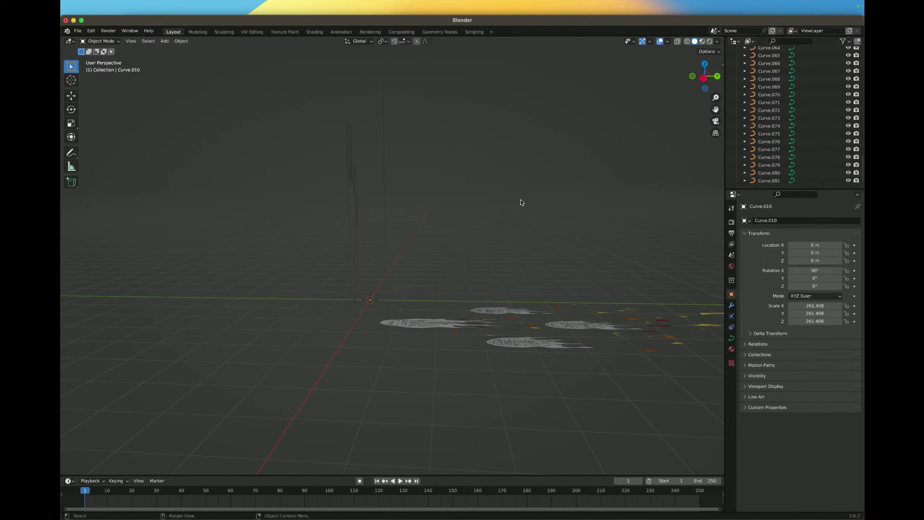
{"action": "scroll", "coordinate": [521, 202], "scroll_direction": "right", "scroll_amount": 3}
{"action": "scroll", "coordinate": [522, 203], "scroll_direction": "right", "scroll_amount": 3}
{"action": "scroll", "coordinate": [521, 203], "scroll_direction": "right", "scroll_amount": 3}
{"action": "scroll", "coordinate": [521, 203], "scroll_direction": "right", "scroll_amount": 3}
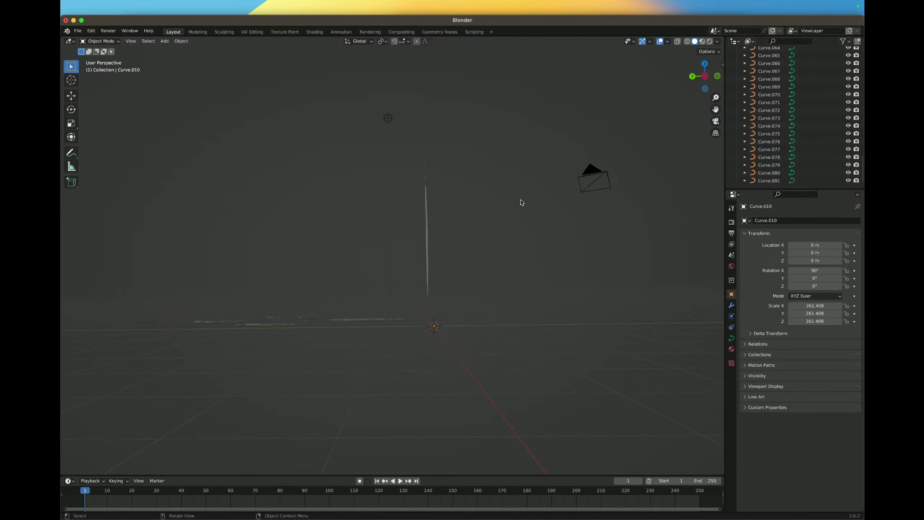
{"action": "scroll", "coordinate": [522, 202], "scroll_direction": "right", "scroll_amount": 3}
{"action": "scroll", "coordinate": [521, 202], "scroll_direction": "right", "scroll_amount": 3}
{"action": "scroll", "coordinate": [521, 203], "scroll_direction": "right", "scroll_amount": 3}
{"action": "scroll", "coordinate": [521, 202], "scroll_direction": "right", "scroll_amount": 3}
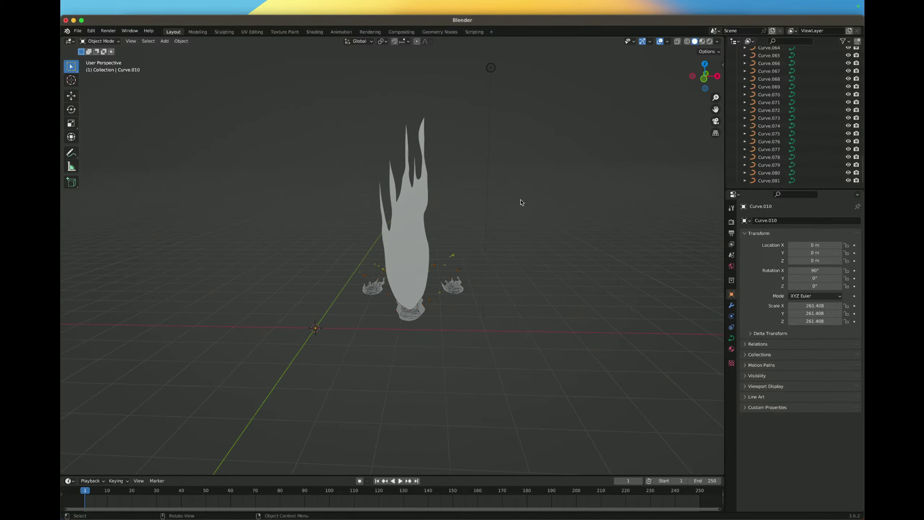
{"action": "scroll", "coordinate": [521, 202], "scroll_direction": "right", "scroll_amount": 3}
{"action": "key", "text": "ctrl+Up"}
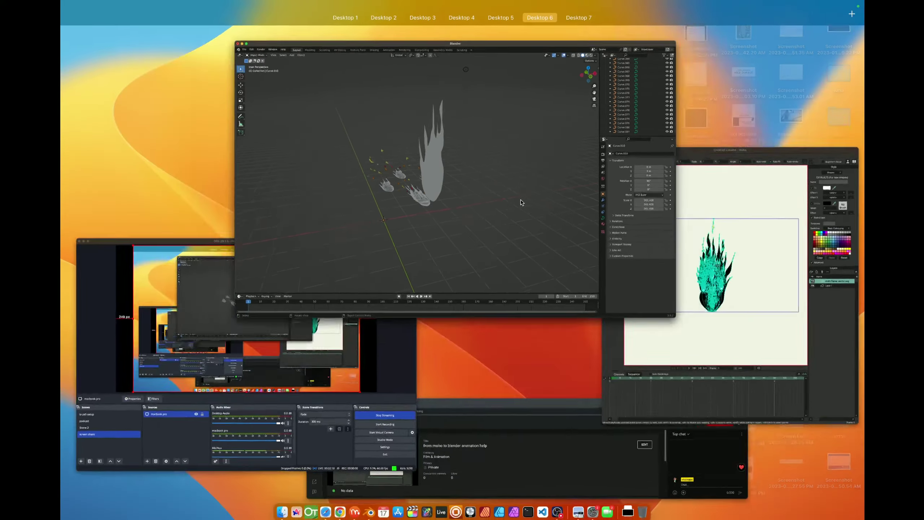
Step: In Moho, marquee-select the flame's top points and drag them up-left at frame 0
{"action": "left_click", "coordinate": [709, 225]}
{"action": "left_click", "coordinate": [400, 64]}
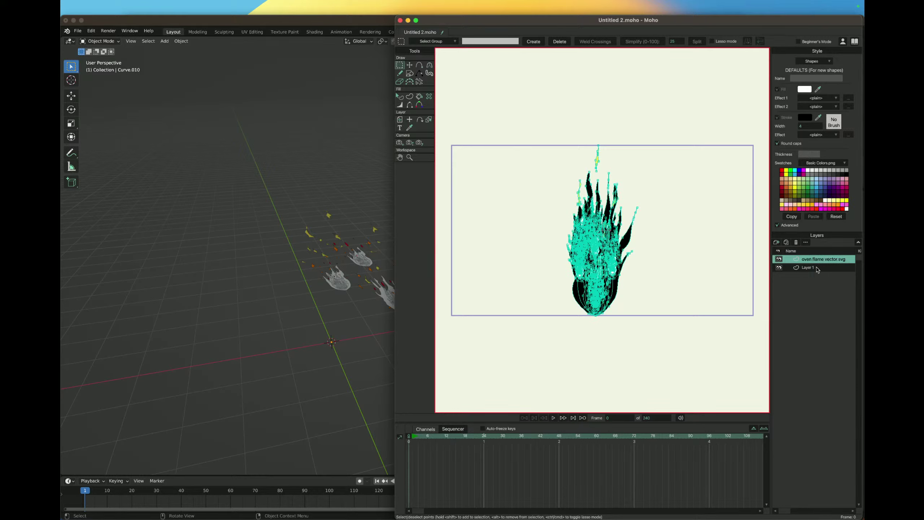
{"action": "left_click_drag", "start_coordinate": [560, 174], "coordinate": [607, 219]}
{"action": "left_click", "coordinate": [409, 64]}
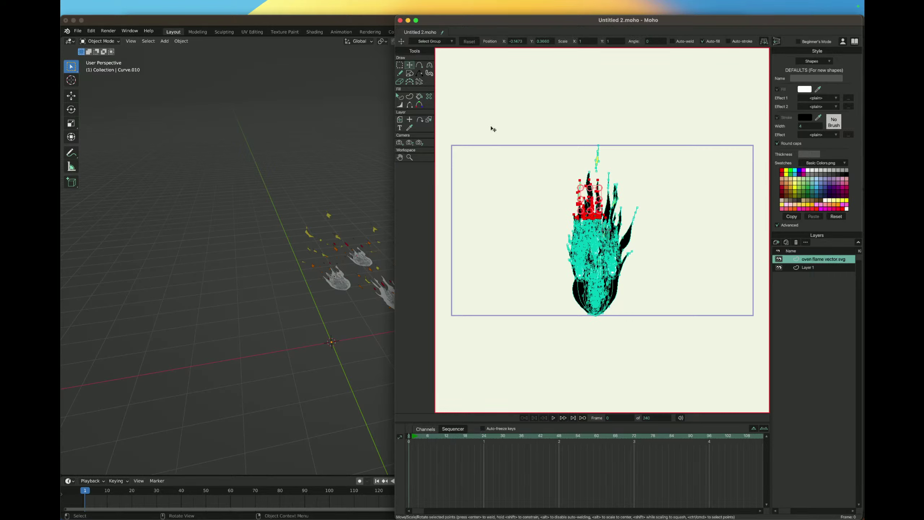
{"action": "left_click_drag", "start_coordinate": [592, 196], "coordinate": [582, 188]}
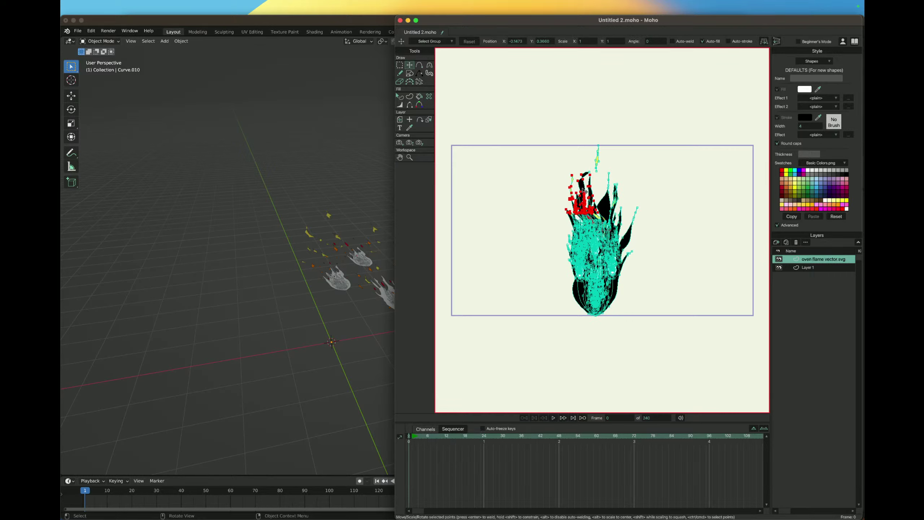
Step: Key the flame's top points swaying left and right at frames 24, 48 and 72
{"action": "left_click", "coordinate": [485, 439]}
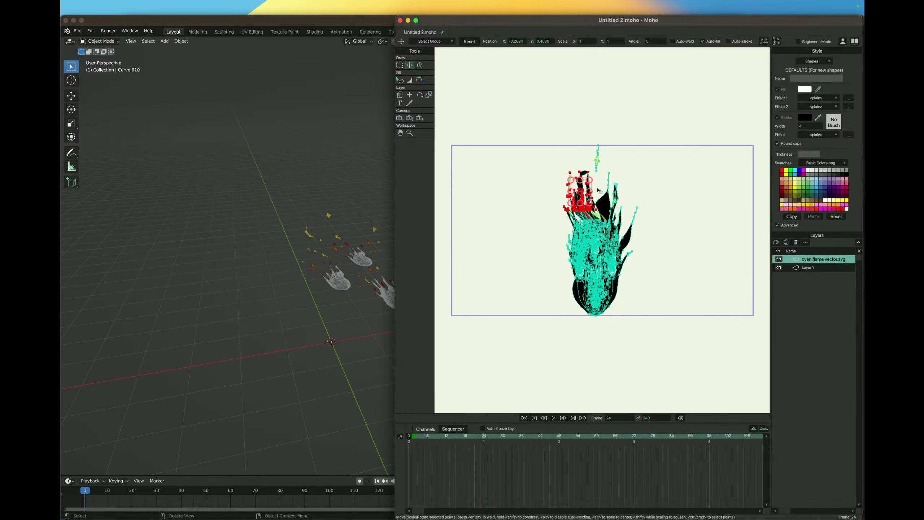
{"action": "left_click_drag", "start_coordinate": [588, 191], "coordinate": [615, 190]}
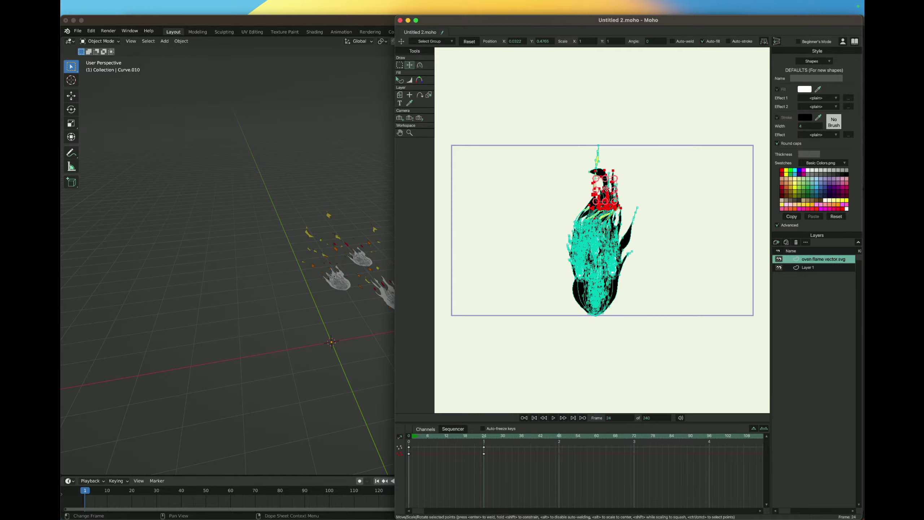
{"action": "left_click_drag", "start_coordinate": [606, 189], "coordinate": [581, 186]}
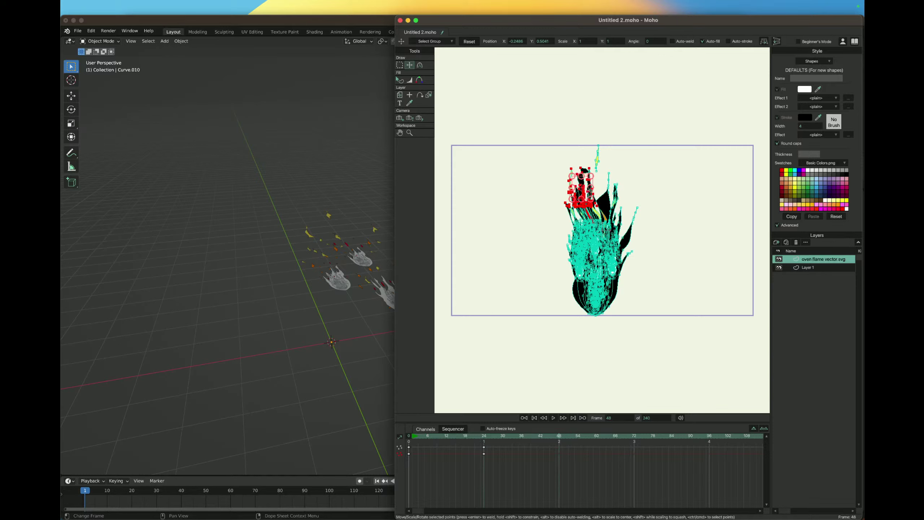
{"action": "left_click_drag", "start_coordinate": [591, 192], "coordinate": [622, 192]}
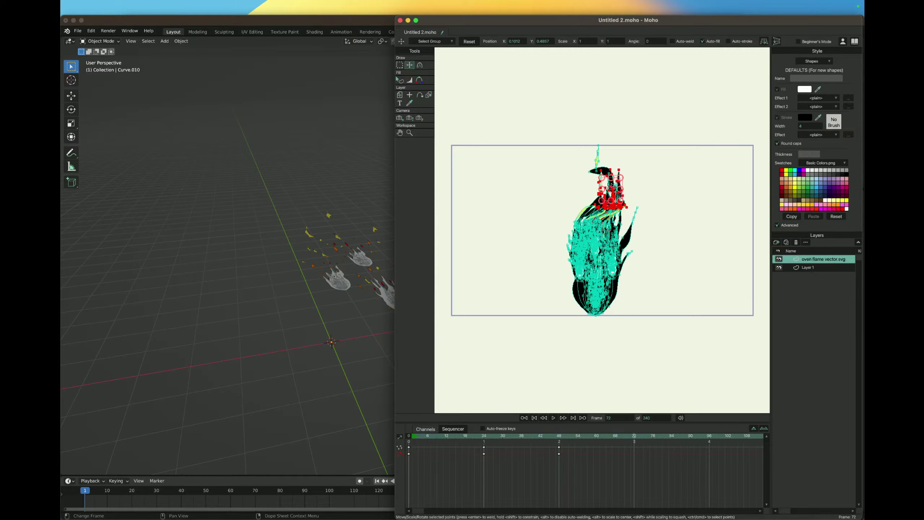
{"action": "left_click_drag", "start_coordinate": [611, 186], "coordinate": [573, 186]}
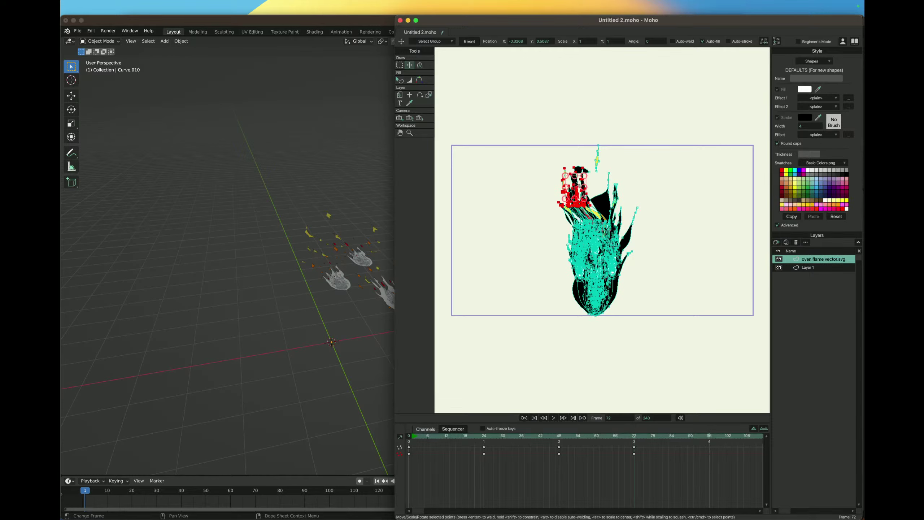
{"action": "left_click_drag", "start_coordinate": [580, 185], "coordinate": [586, 164]}
Step: Set the animation end frame to 96 and play back the flame animation
{"action": "left_click", "coordinate": [651, 419]}
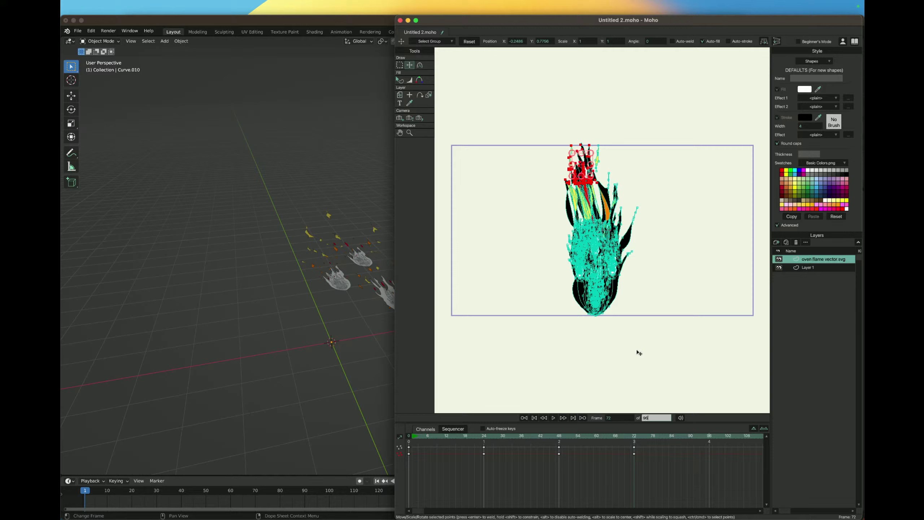
{"action": "key", "text": "Return"}
{"action": "key", "text": "space"}
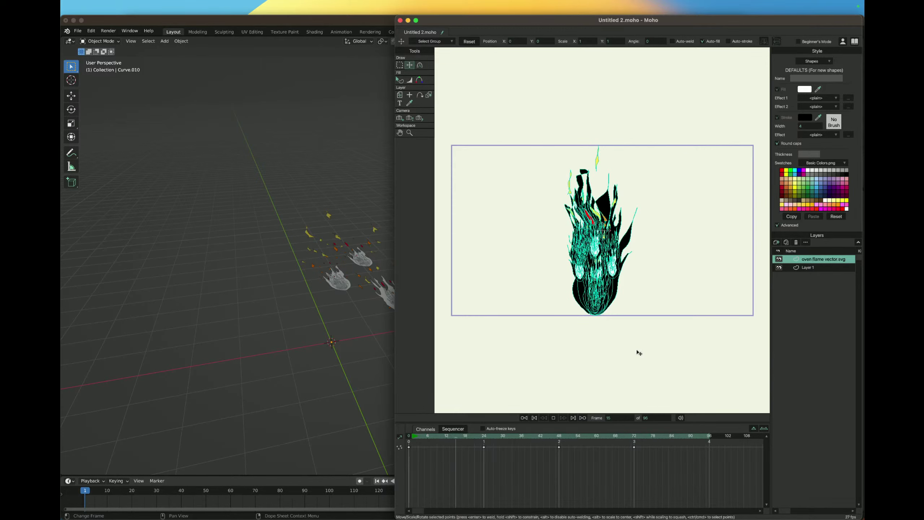
{"action": "key", "text": "space"}
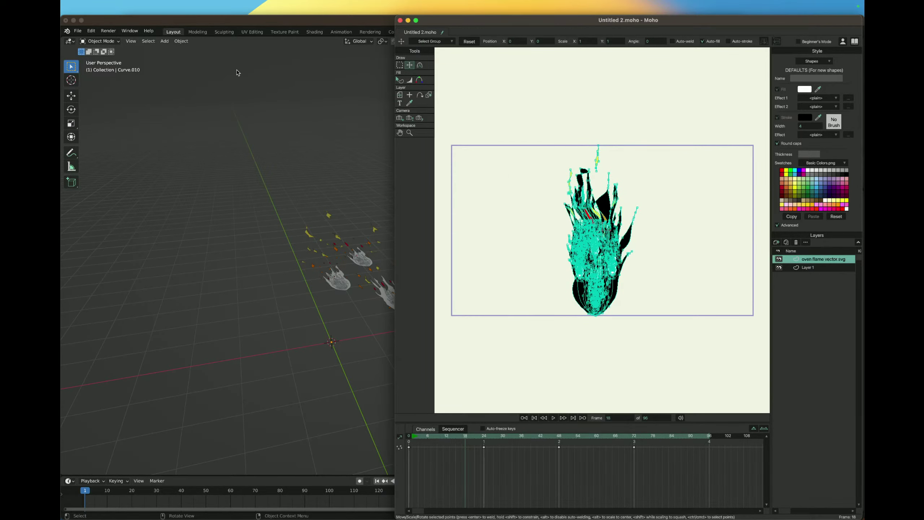
Step: Back in Blender, browse the import formats and select the flame curve object
{"action": "left_click", "coordinate": [247, 19]}
{"action": "middle_click_drag", "start_coordinate": [447, 241], "coordinate": [437, 242]}
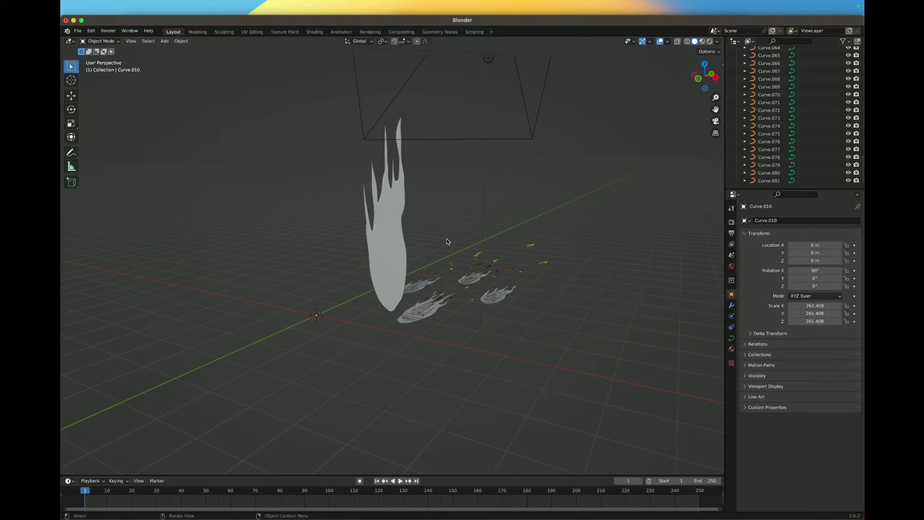
{"action": "left_click", "coordinate": [77, 32]}
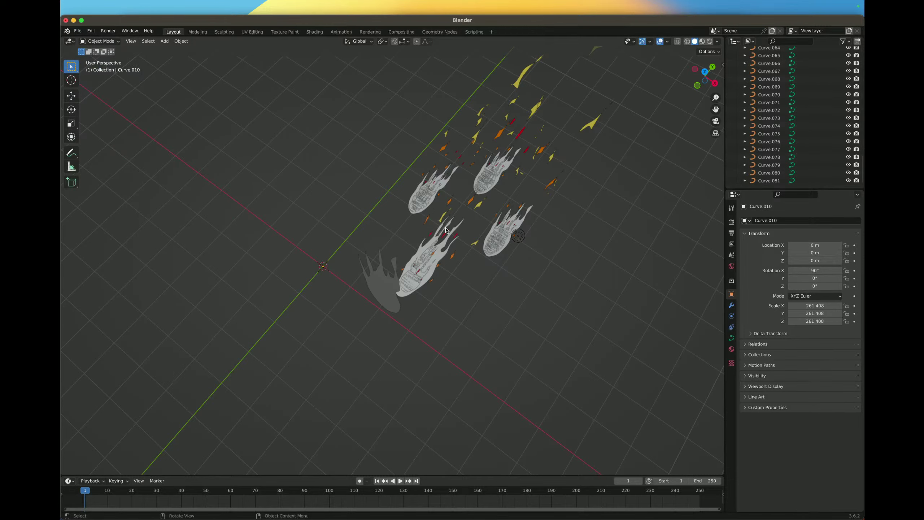
{"action": "middle_click_drag", "start_coordinate": [546, 278], "coordinate": [414, 226]}
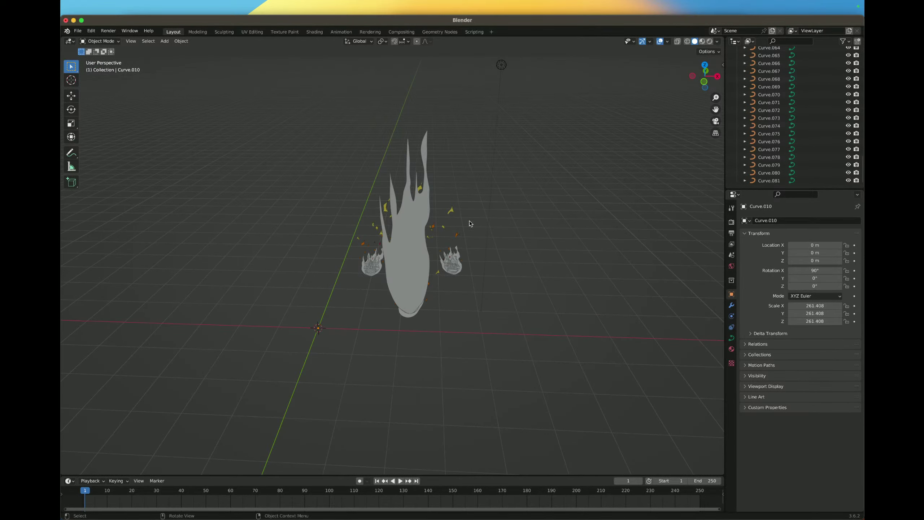
{"action": "left_click", "coordinate": [413, 226]}
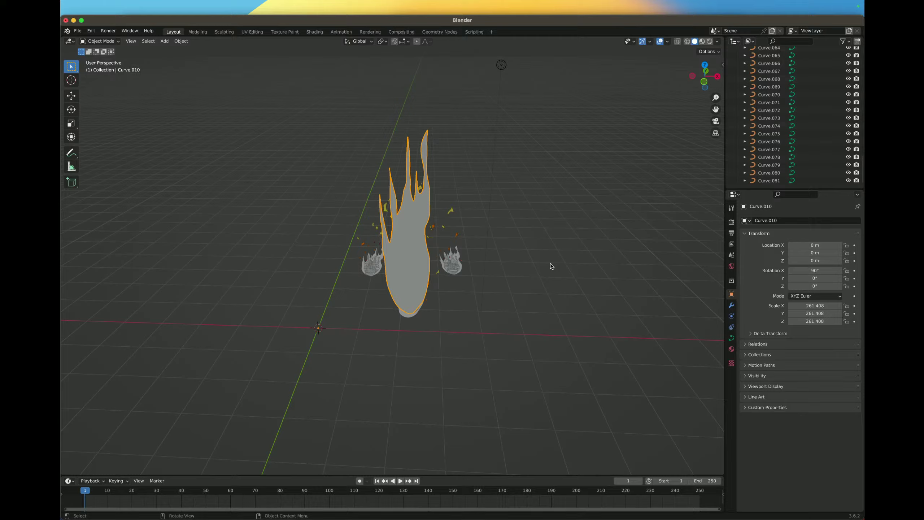
Step: Orbit the viewport until the flame curve stands upright facing front
{"action": "middle_click_drag", "start_coordinate": [550, 263], "coordinate": [551, 267]}
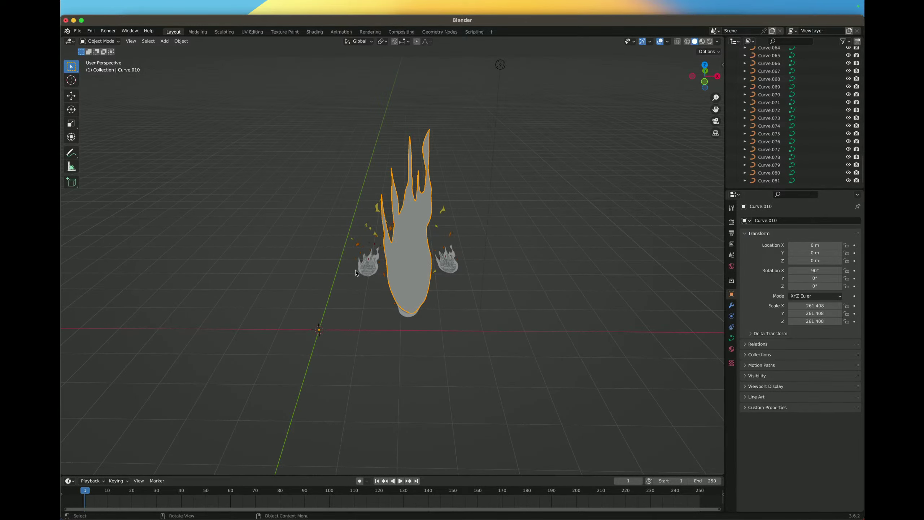
{"action": "mouse_move", "coordinate": [407, 237]}
{"action": "middle_mouse_down"}
{"action": "mouse_move", "coordinate": [258, 197]}
{"action": "mouse_move", "coordinate": [257, 125]}
{"action": "middle_mouse_up"}
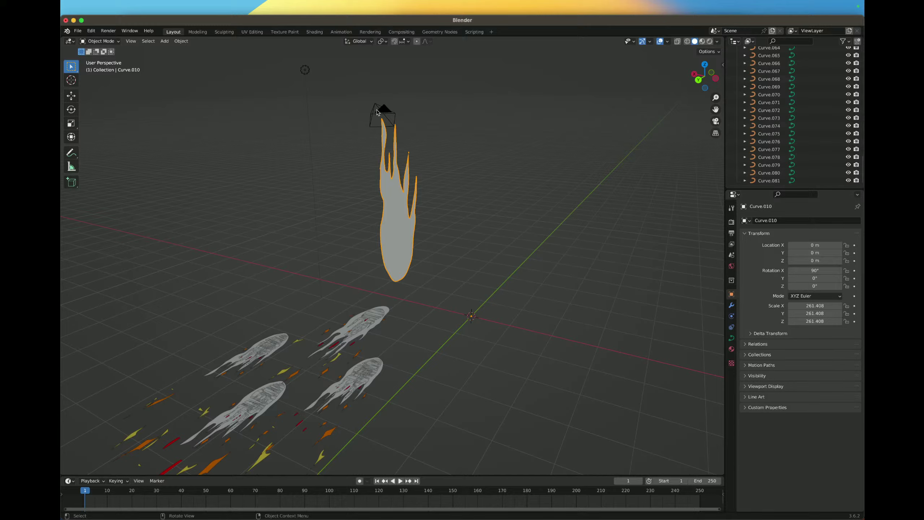
{"action": "middle_click_drag", "start_coordinate": [377, 112], "coordinate": [402, 185]}
{"action": "middle_click_drag", "start_coordinate": [361, 219], "coordinate": [328, 218]}
{"action": "left_click", "coordinate": [71, 96]}
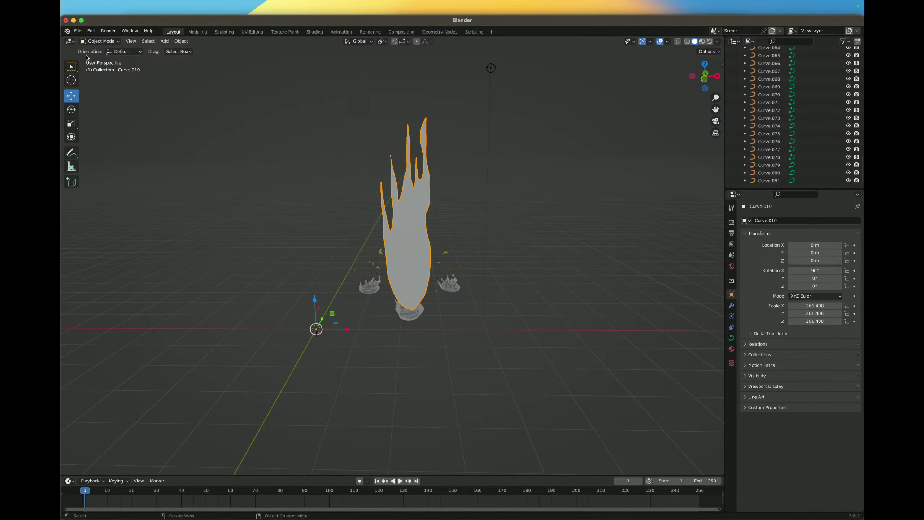
Step: In Edit Mode, box-select the left tongue's control points and move them up-left
{"action": "left_click", "coordinate": [99, 41]}
{"action": "left_click", "coordinate": [99, 57]}
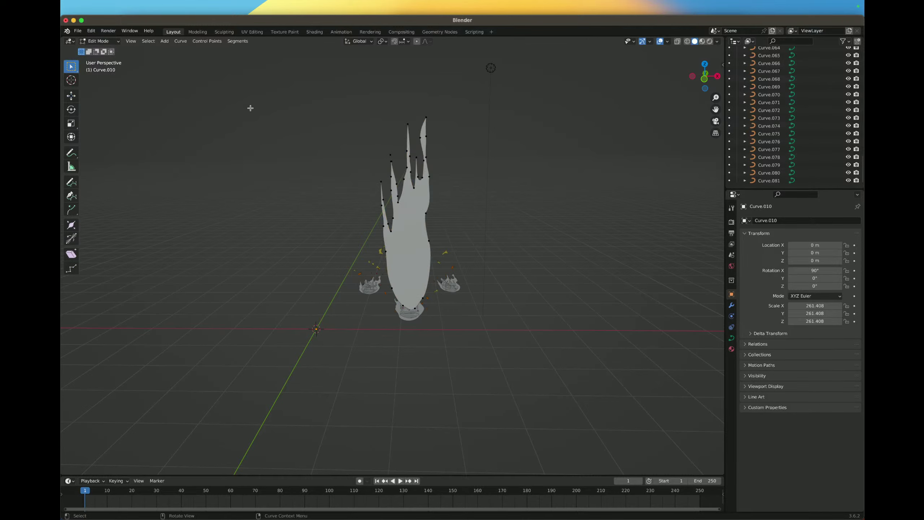
{"action": "left_click_drag", "start_coordinate": [363, 162], "coordinate": [397, 243]}
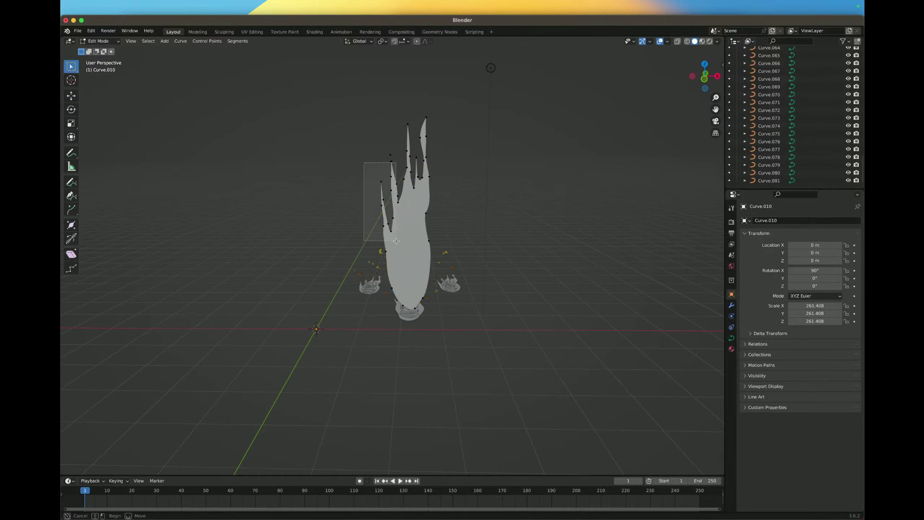
{"action": "left_click", "coordinate": [73, 96]}
{"action": "left_click_drag", "start_coordinate": [404, 188], "coordinate": [389, 170]}
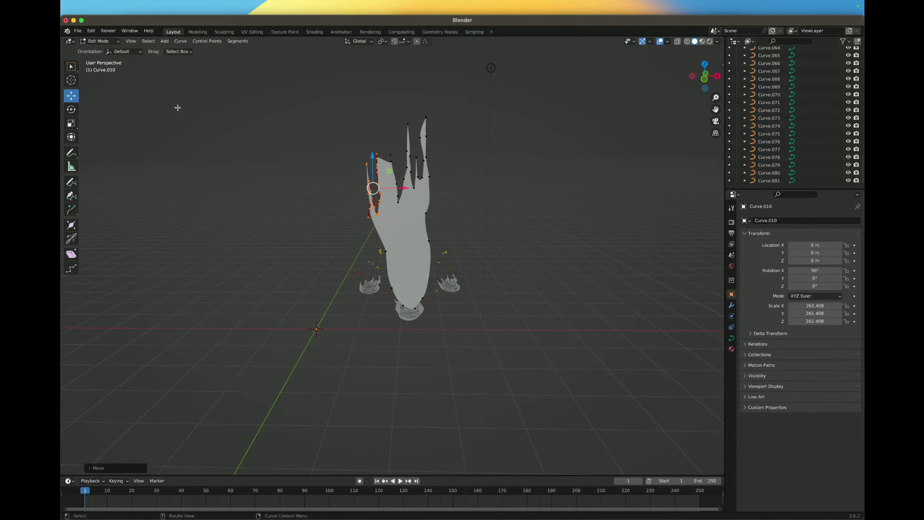
{"action": "right_click", "coordinate": [386, 197]}
{"action": "left_click", "coordinate": [110, 42]}
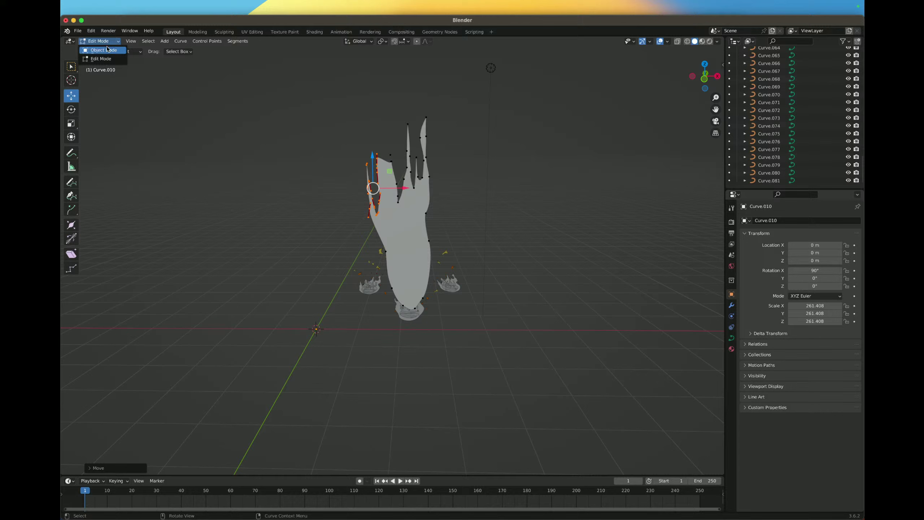
Step: Insert a location keyframe on the flame curve at frame 1, then go to frame 24
{"action": "right_click", "coordinate": [390, 193]}
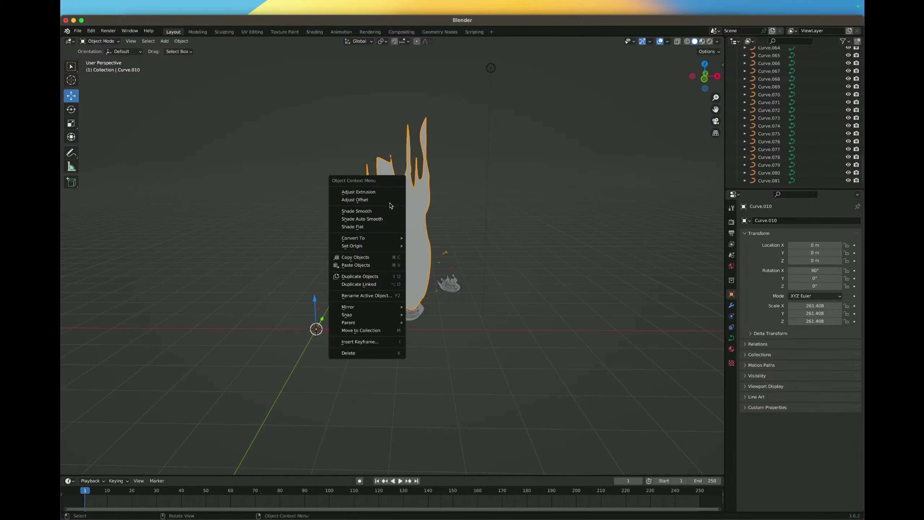
{"action": "left_click", "coordinate": [382, 342]}
{"action": "left_click", "coordinate": [361, 343]}
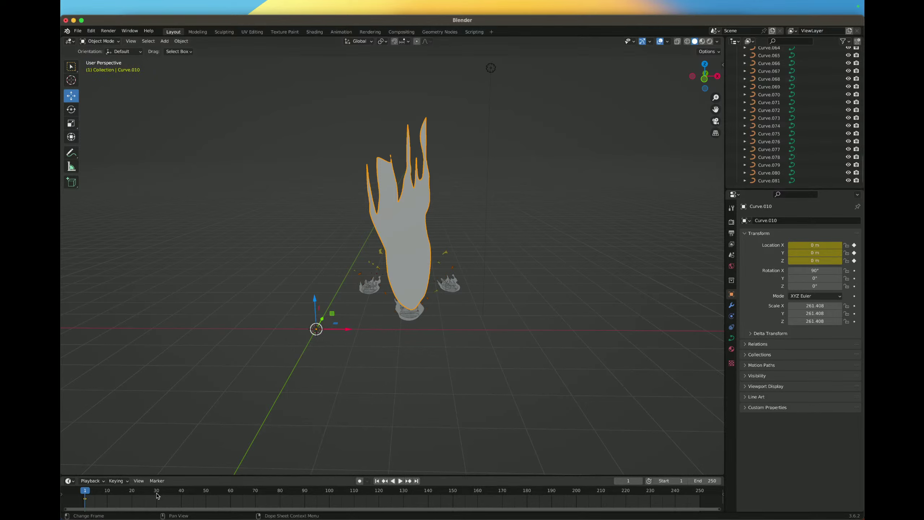
{"action": "left_click", "coordinate": [141, 497]}
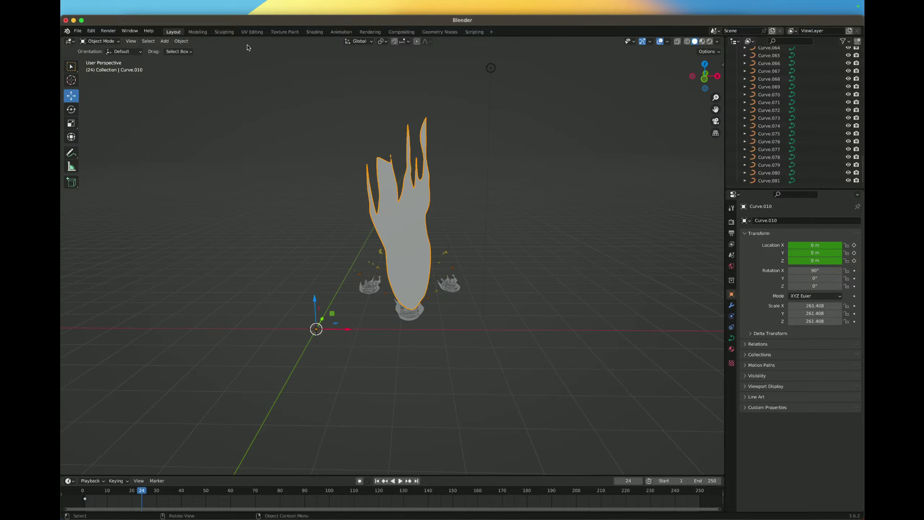
{"action": "left_click", "coordinate": [100, 41]}
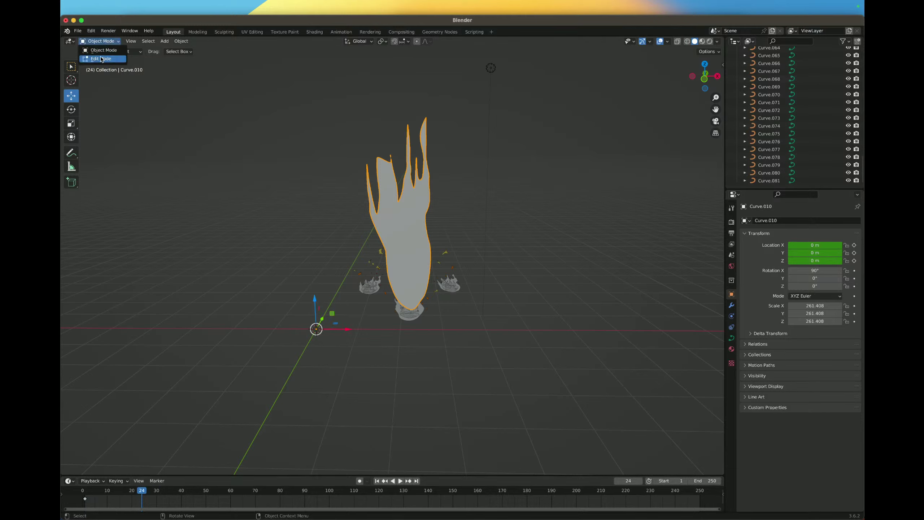
Step: Select the two upper tongues' control points and reposition them at frames 24 and 44
{"action": "left_click", "coordinate": [105, 58]}
{"action": "left_click_drag", "start_coordinate": [429, 108], "coordinate": [399, 163]}
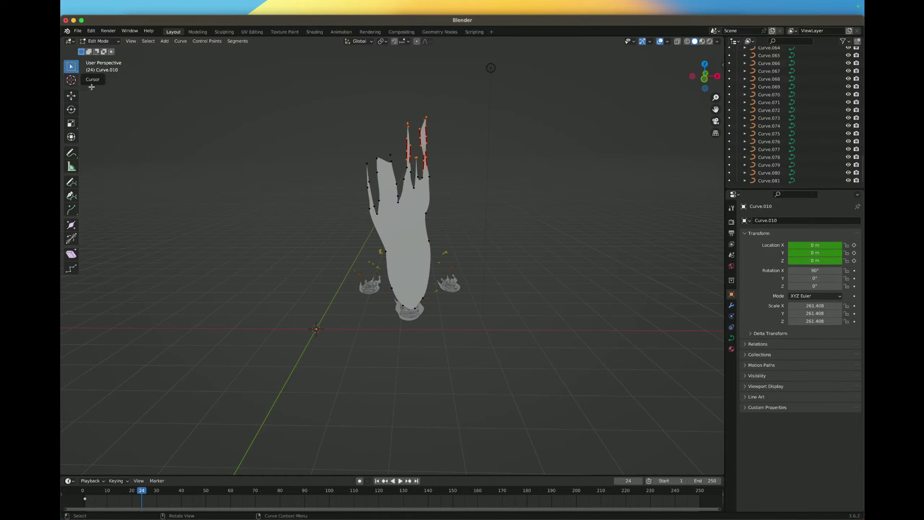
{"action": "left_click_drag", "start_coordinate": [418, 144], "coordinate": [442, 141]}
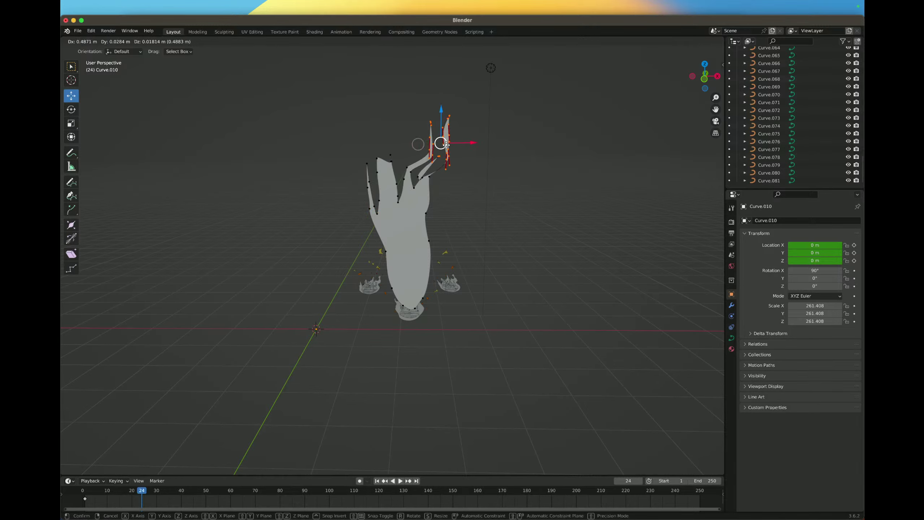
{"action": "left_click", "coordinate": [191, 494]}
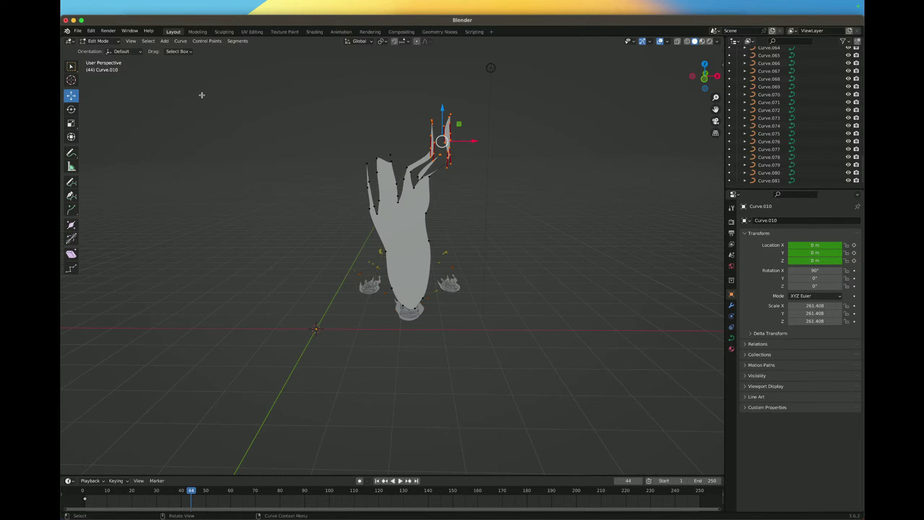
{"action": "left_click_drag", "start_coordinate": [442, 141], "coordinate": [388, 119]}
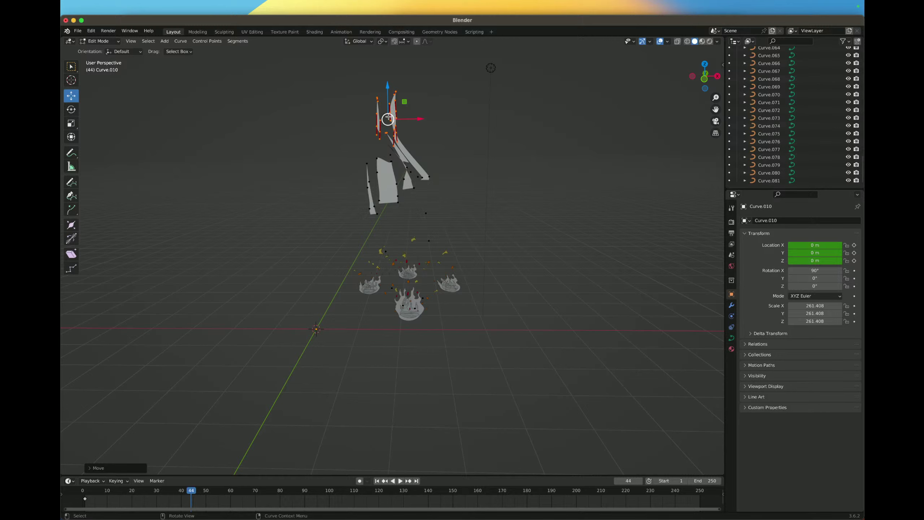
{"action": "left_click_drag", "start_coordinate": [387, 119], "coordinate": [408, 127]}
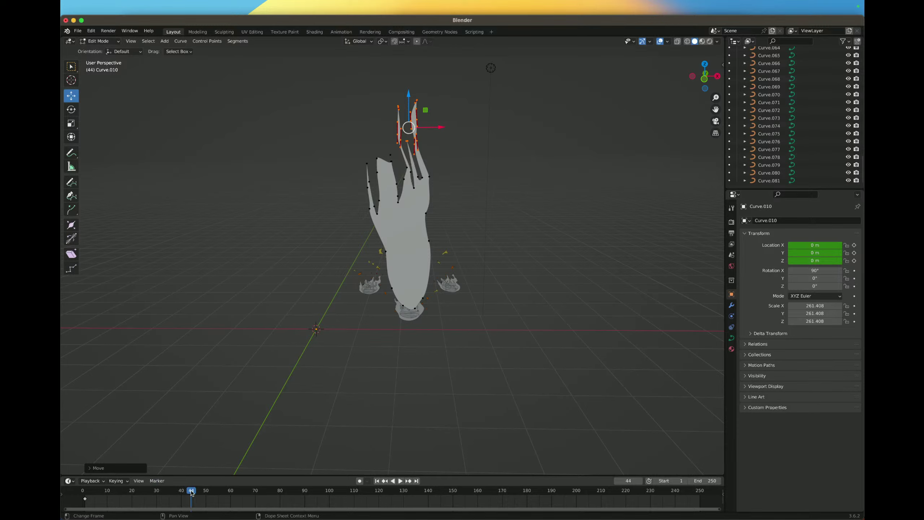
Step: Rewind to frame 0 and test-play the animation, stopping around frame 80
{"action": "left_click_drag", "start_coordinate": [192, 492], "coordinate": [83, 491]}
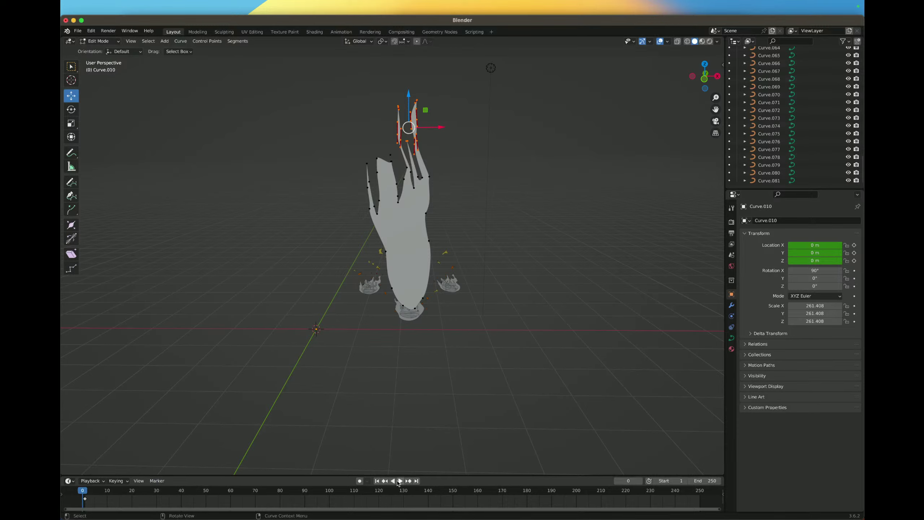
{"action": "left_click", "coordinate": [399, 482]}
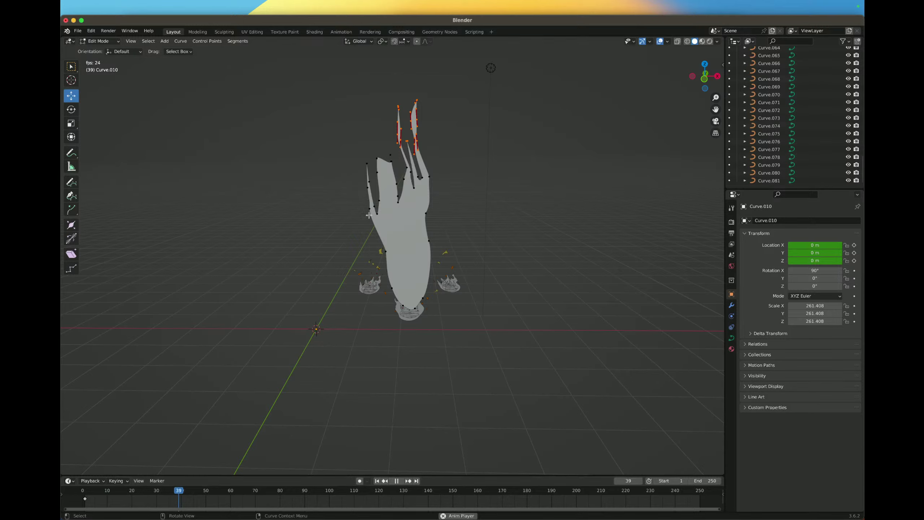
{"action": "key", "text": "space"}
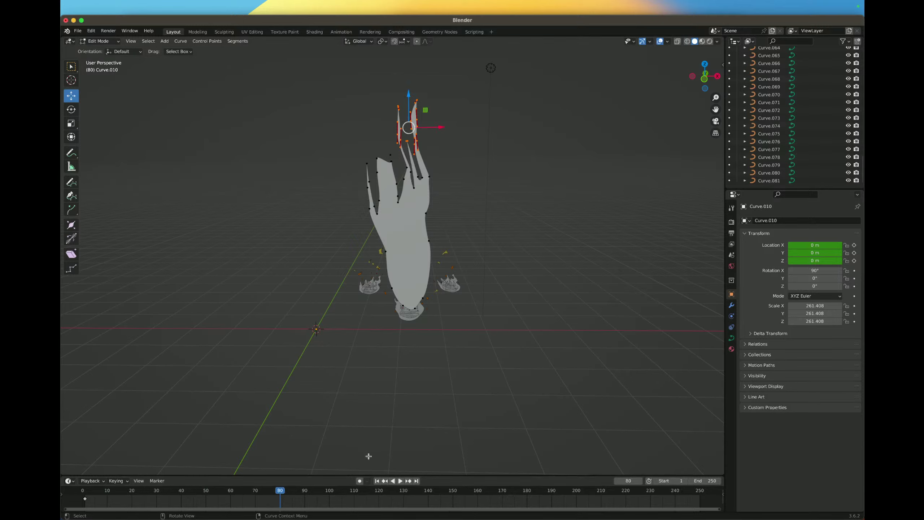
Step: Reposition the upper tongue points at frames 0, 25 and 46 so they lean right
{"action": "left_click", "coordinate": [377, 480]}
{"action": "left_click_drag", "start_coordinate": [409, 127], "coordinate": [424, 149]}
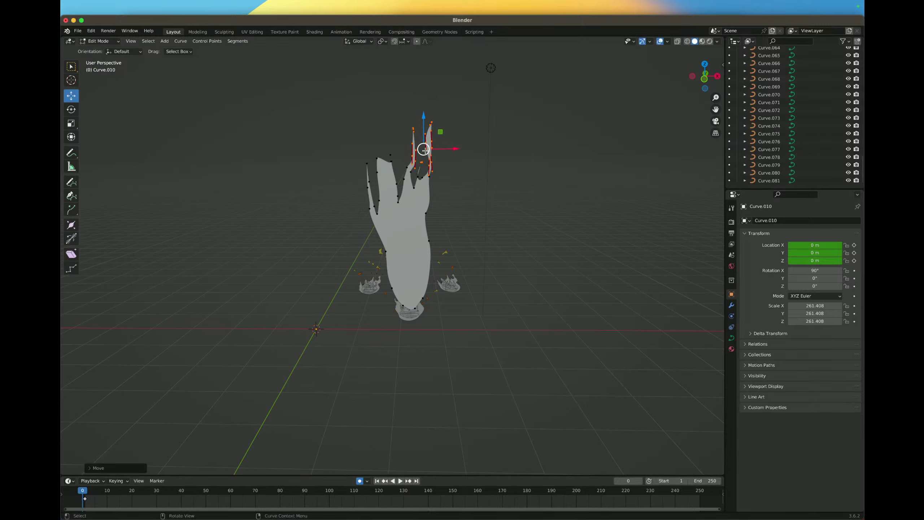
{"action": "left_click", "coordinate": [144, 492]}
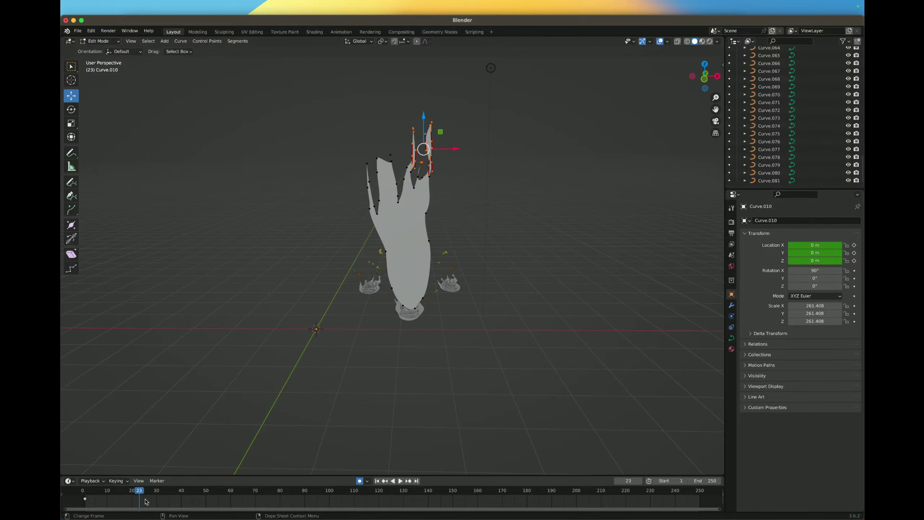
{"action": "key", "text": "space"}
{"action": "key", "text": "space"}
{"action": "mouse_move", "coordinate": [422, 144]}
{"action": "left_mouse_down"}
{"action": "mouse_move", "coordinate": [400, 141]}
{"action": "mouse_move", "coordinate": [420, 147]}
{"action": "left_mouse_up"}
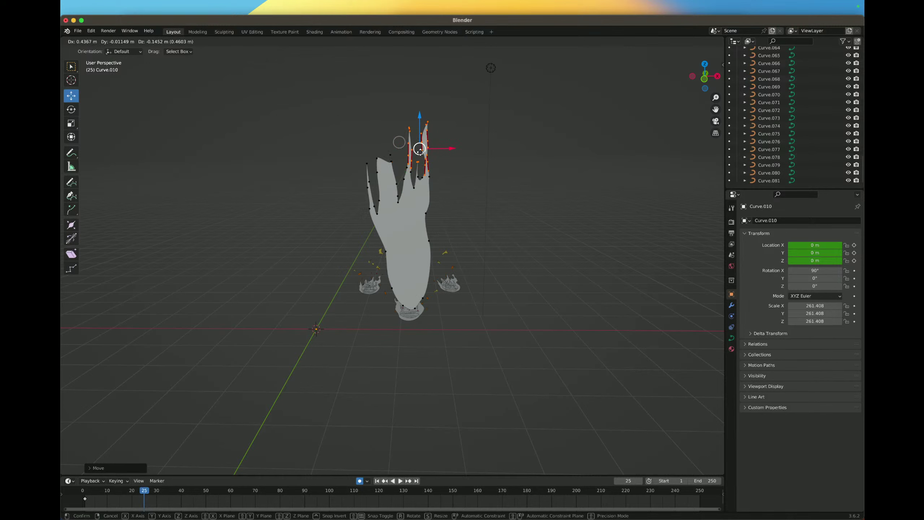
{"action": "left_click", "coordinate": [196, 501]}
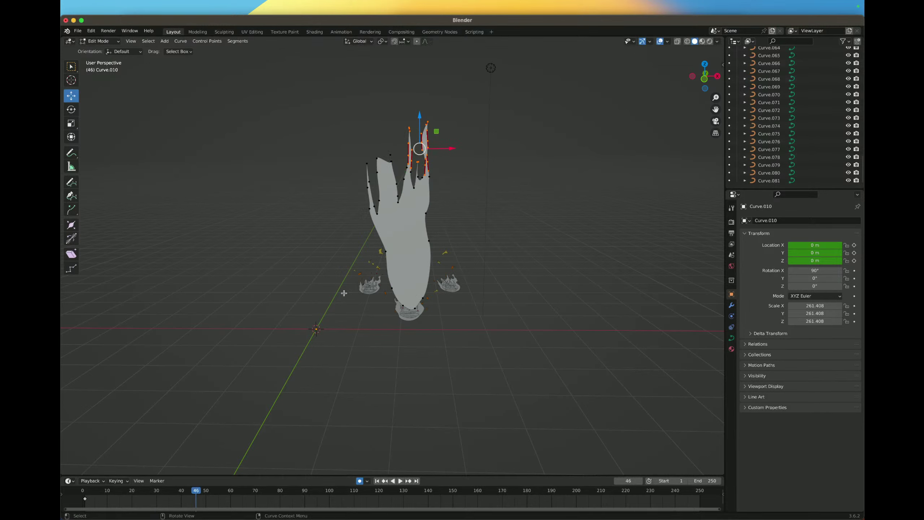
{"action": "left_click_drag", "start_coordinate": [430, 136], "coordinate": [444, 141]}
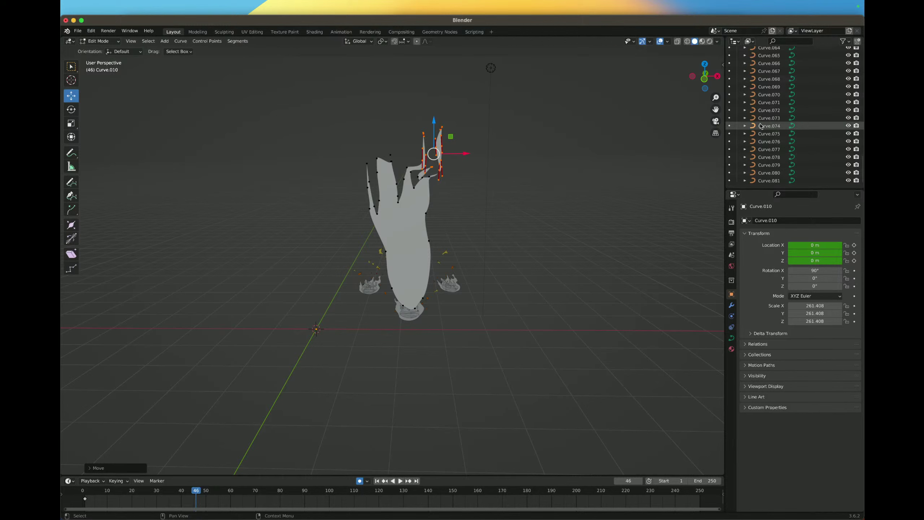
{"action": "scroll", "coordinate": [743, 162], "scroll_direction": "up", "scroll_amount": 15}
{"action": "scroll", "coordinate": [743, 163], "scroll_direction": "up", "scroll_amount": 15}
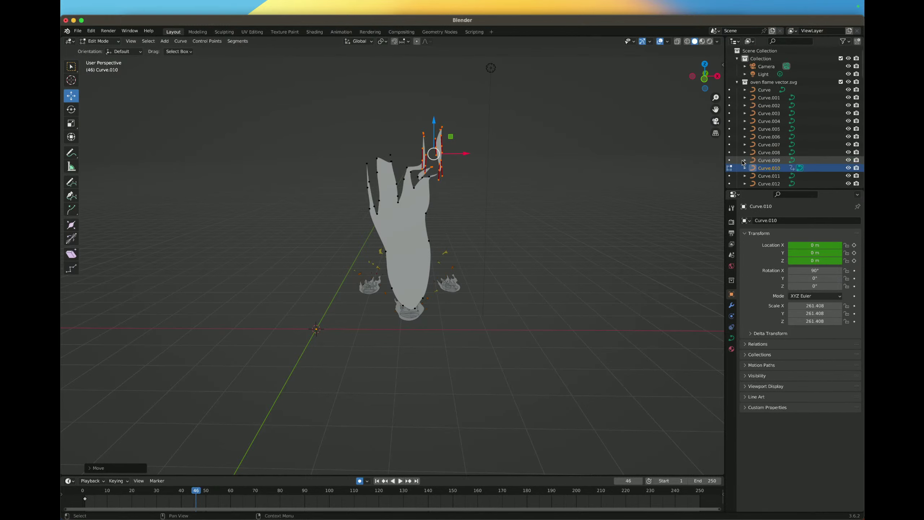